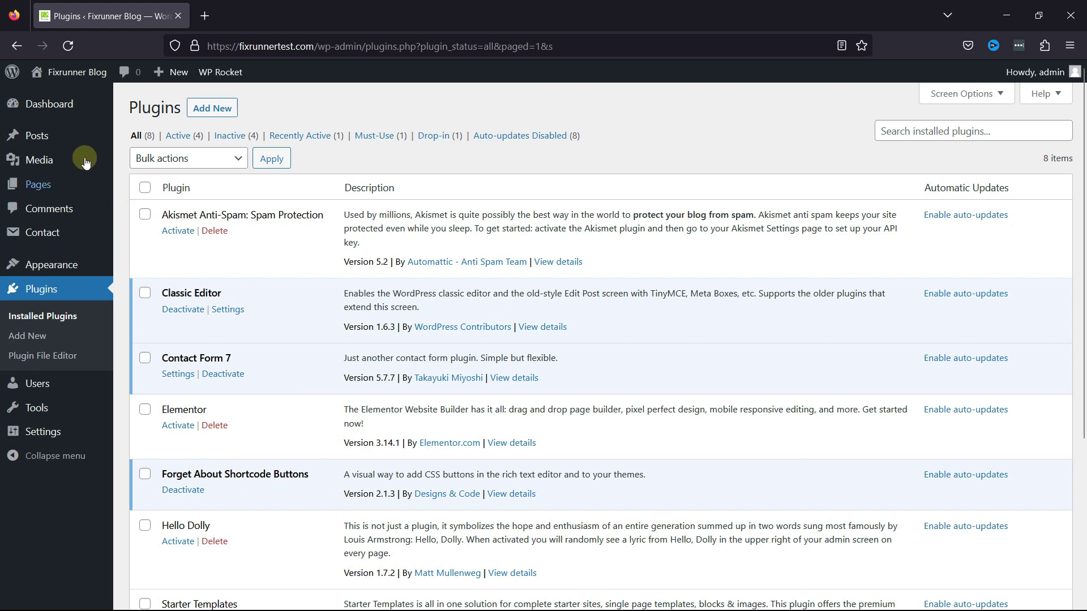
Start a new post titled 'Button Without shortcode', correcting the misspelled word
{"action": "mouse_move", "coordinate": [36, 136]}
{"action": "left_click", "coordinate": [149, 161]}
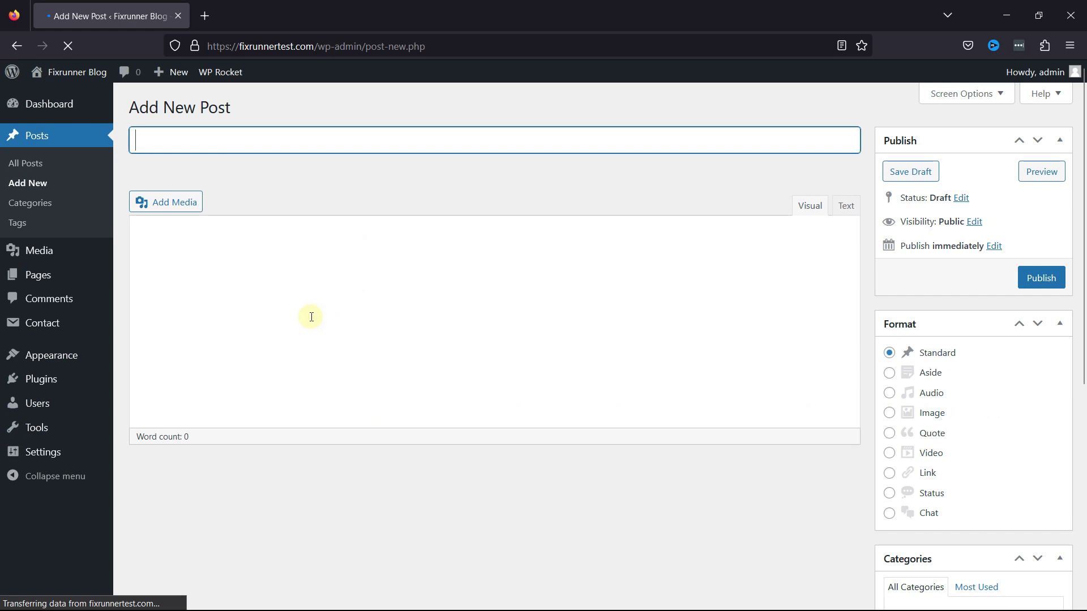
{"action": "type", "text": "Button"}
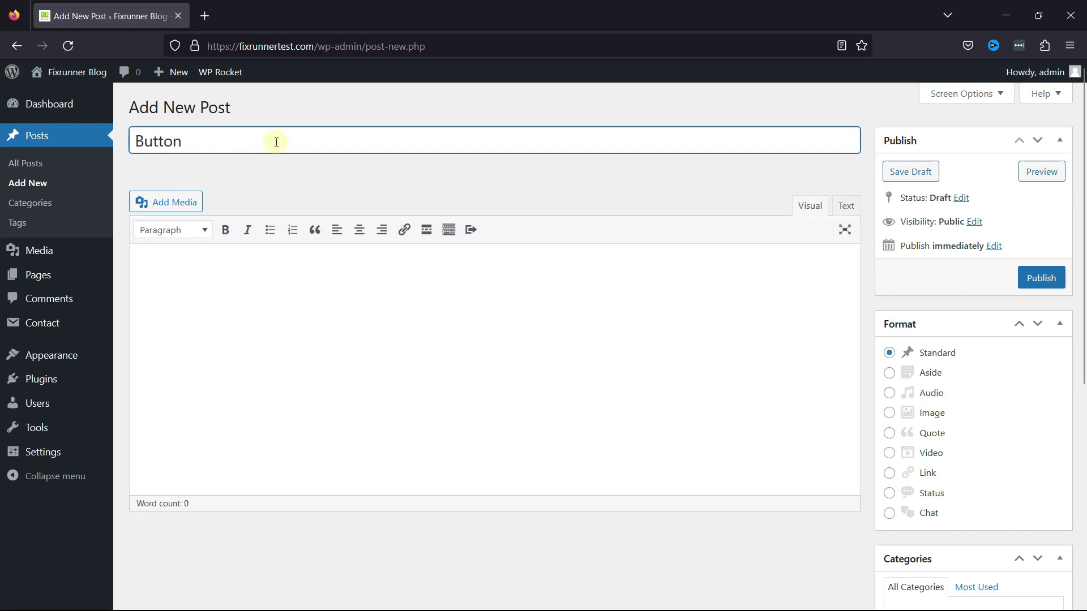
{"action": "type", "text": " Wiht"}
{"action": "key", "text": "BackSpace"}
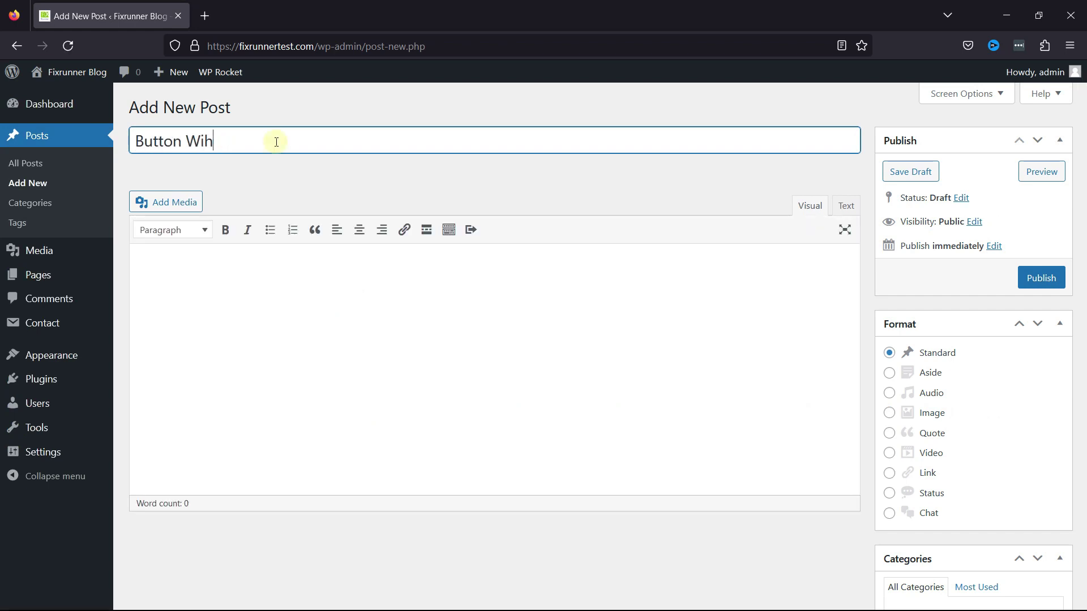
{"action": "key", "text": "BackSpace"}
{"action": "type", "text": "thout s"}
{"action": "type", "text": "hortcode"}
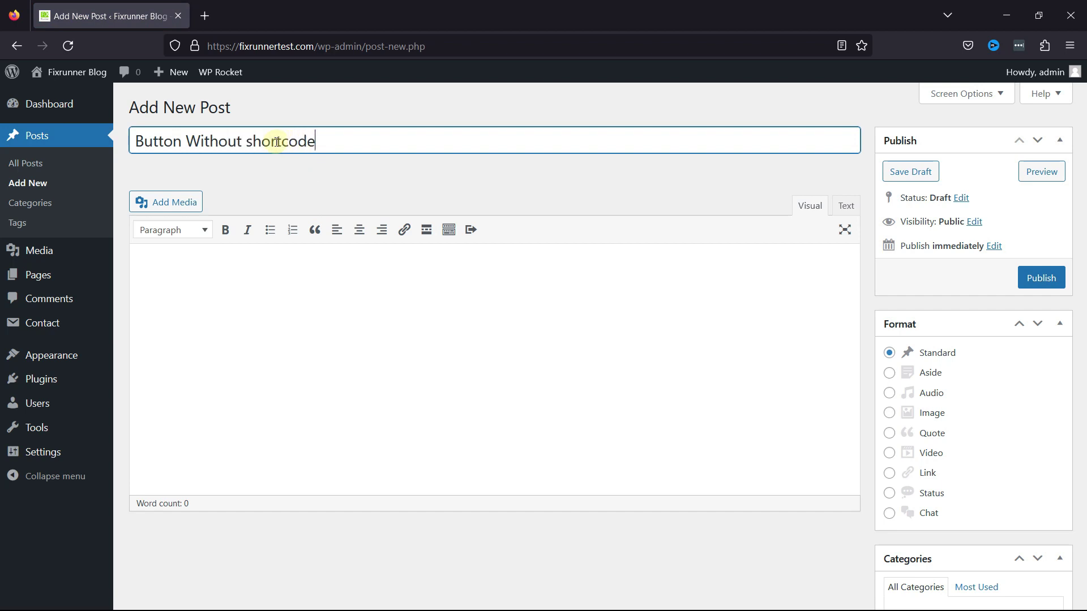
Write the body line 'This button was made without a shortcode' and start a new paragraph
{"action": "left_click", "coordinate": [274, 296]}
{"action": "type", "text": "This button"}
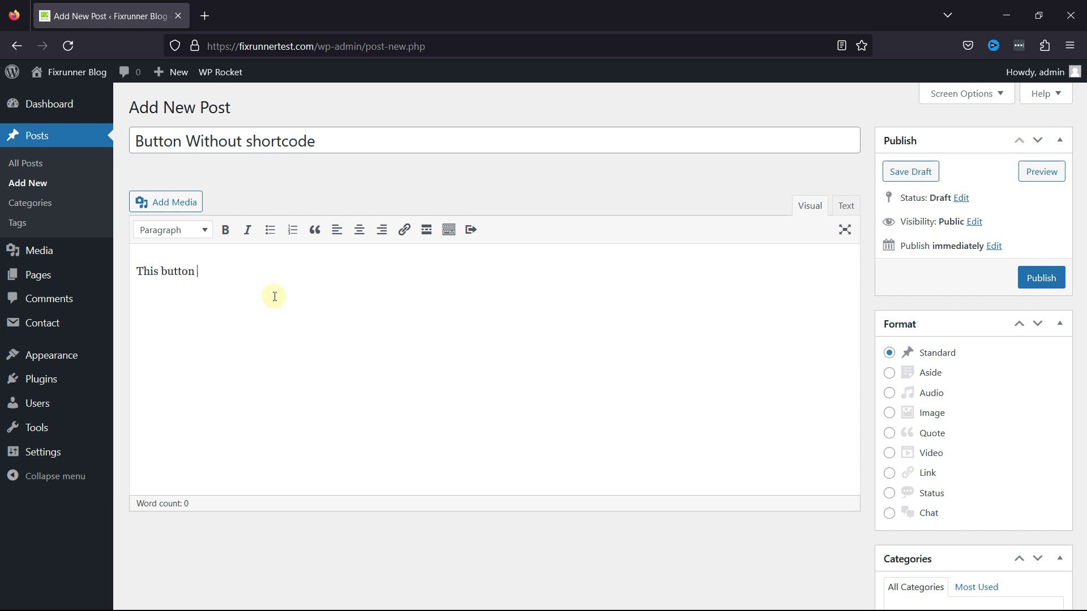
{"action": "type", "text": "was made w"}
{"action": "type", "text": "ithout a shortcode"}
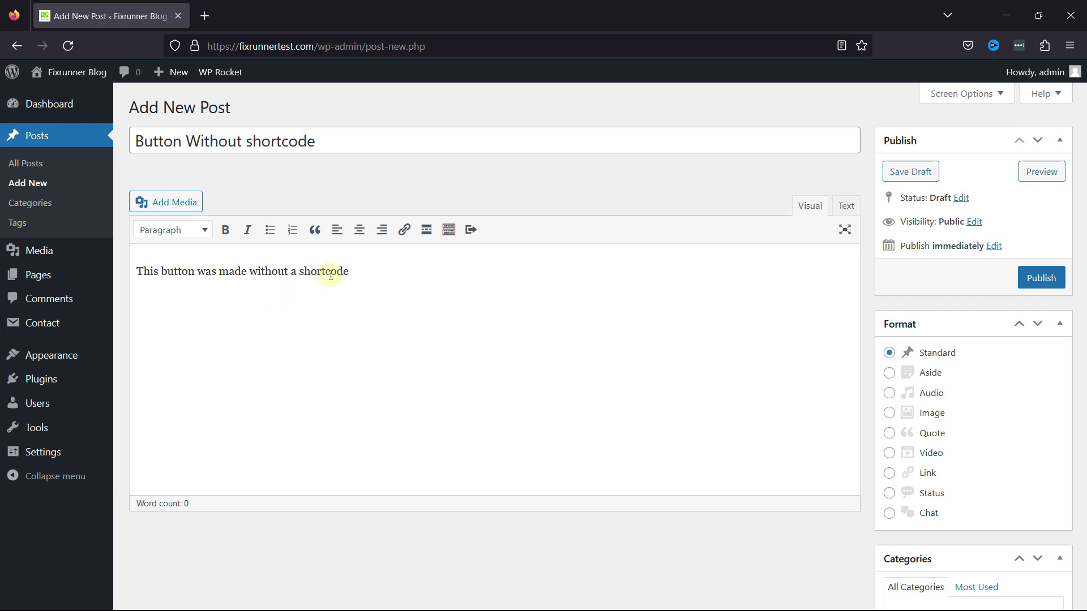
{"action": "key", "text": "Return"}
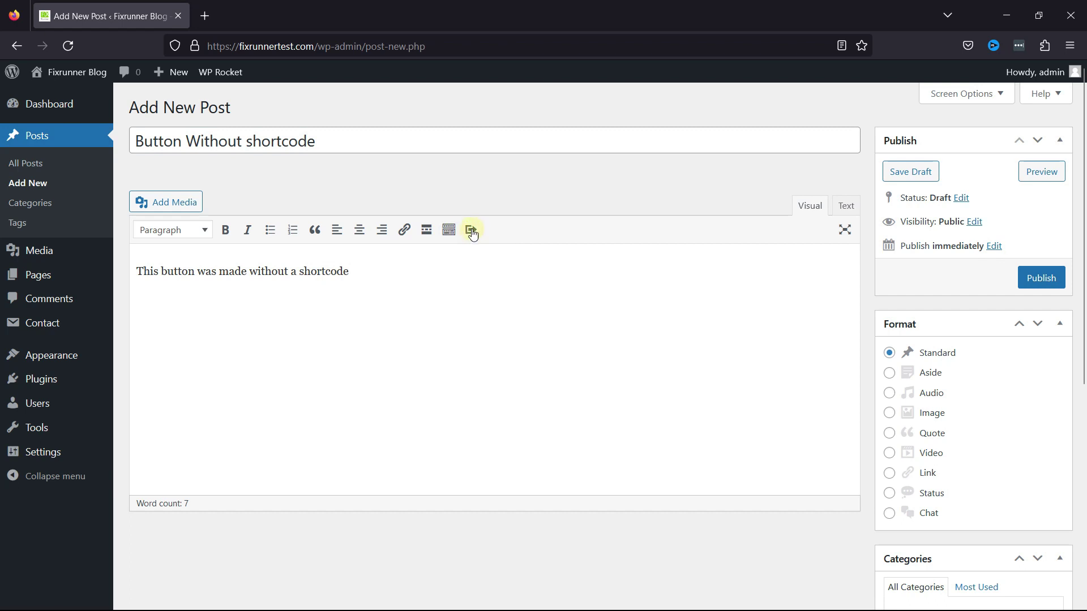
Begin a new button labelled 'Button without shortcode'
{"action": "left_click", "coordinate": [474, 231]}
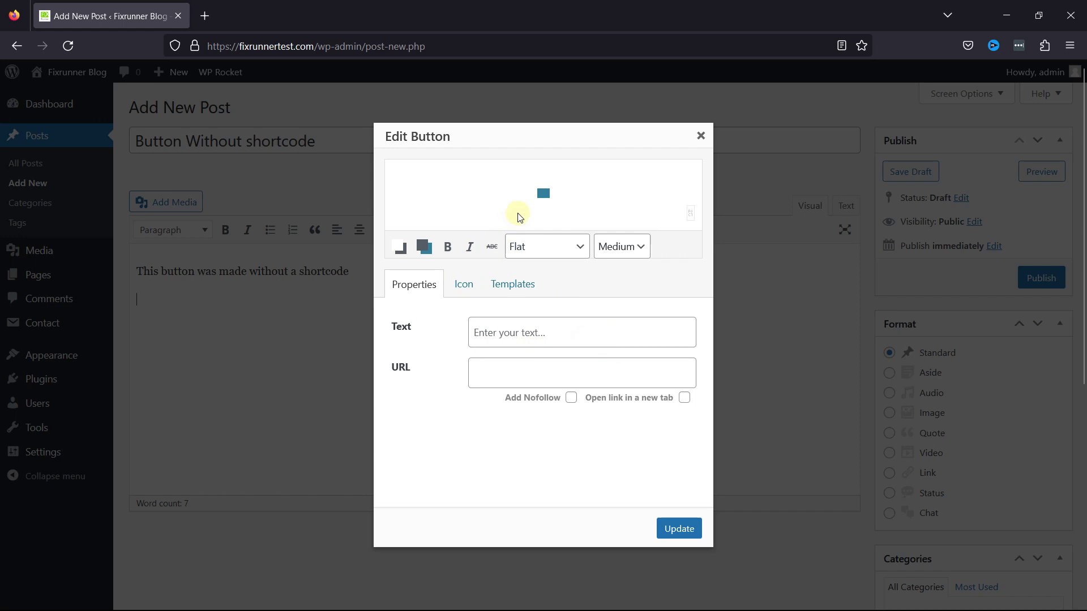
{"action": "left_click", "coordinate": [521, 336]}
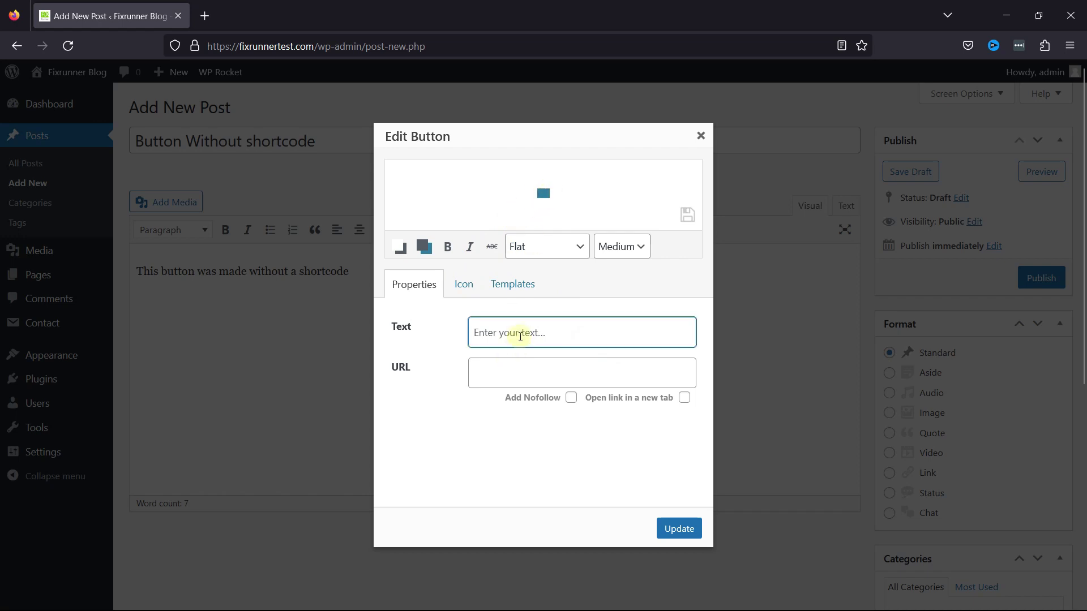
{"action": "type", "text": "Button"}
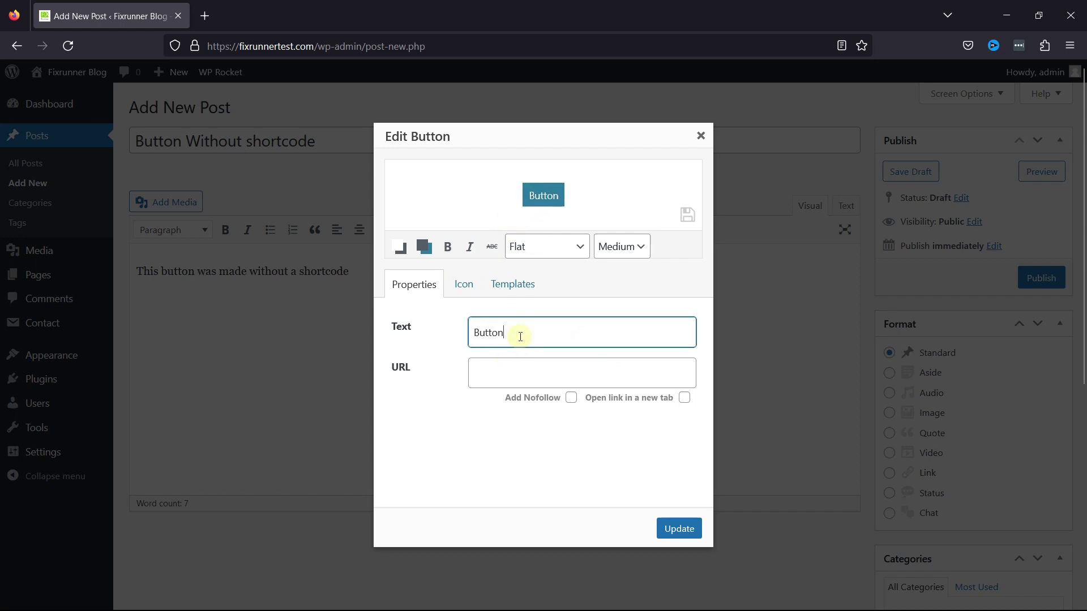
{"action": "type", "text": " without"}
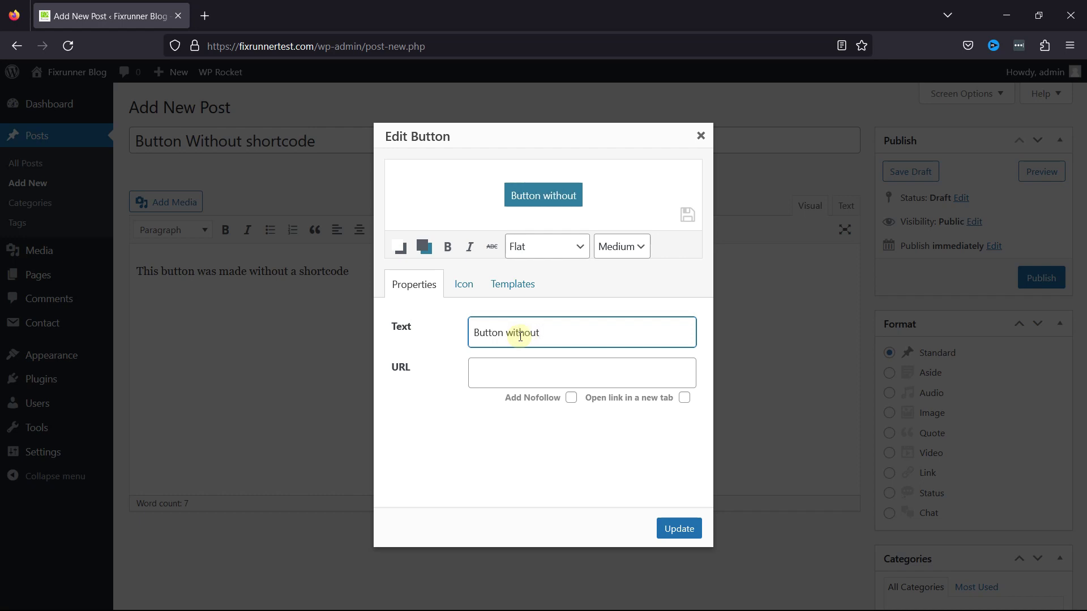
{"action": "type", "text": " shortcode"}
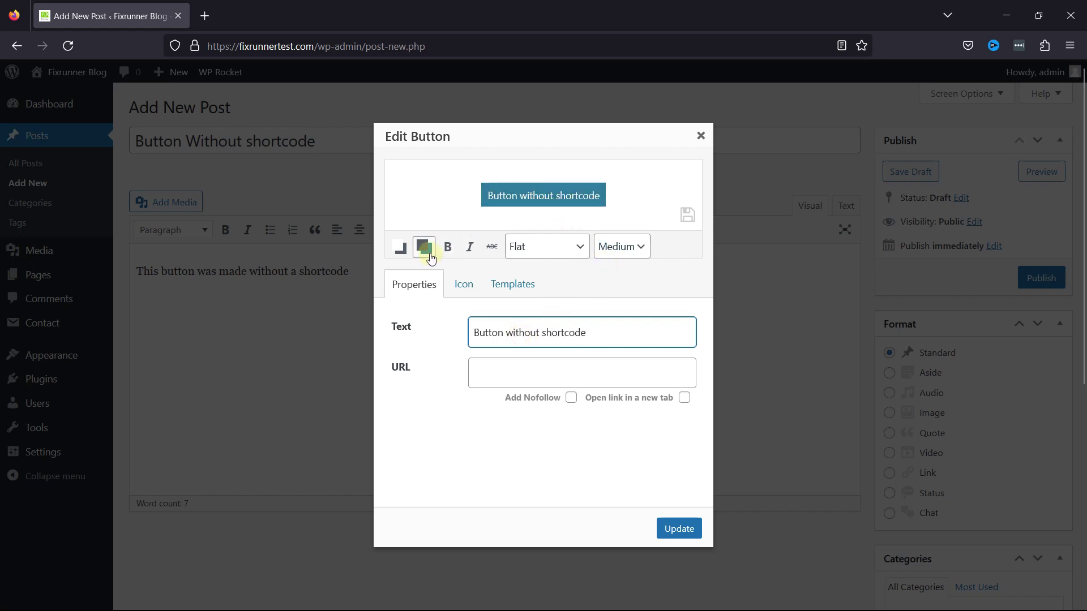
Give the button a bright blue background and black text colour
{"action": "left_click", "coordinate": [404, 254]}
{"action": "left_click", "coordinate": [423, 246]}
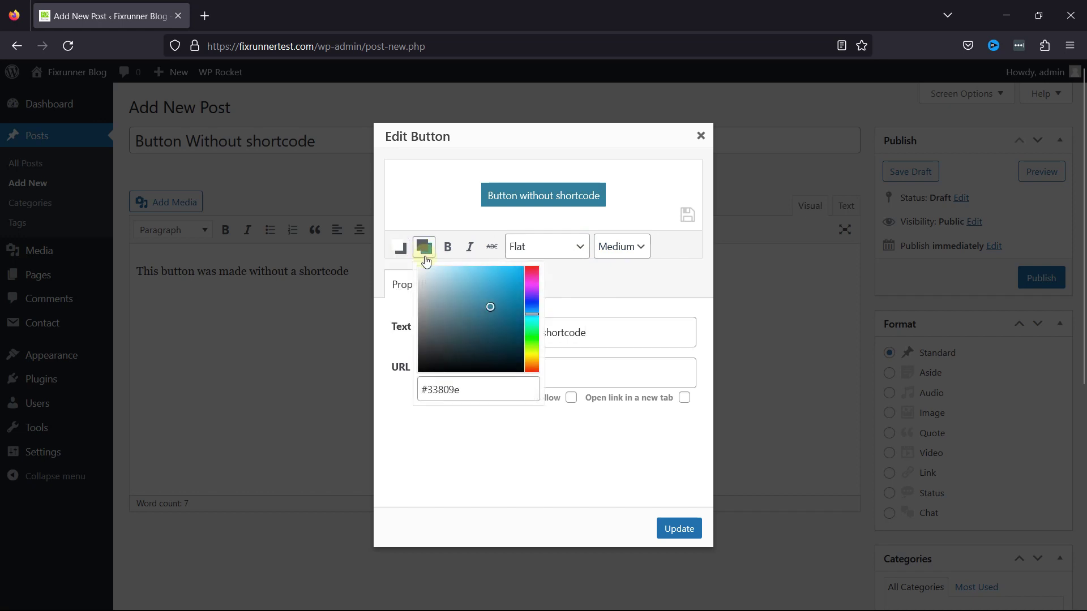
{"action": "left_click_drag", "start_coordinate": [443, 282], "coordinate": [501, 273]}
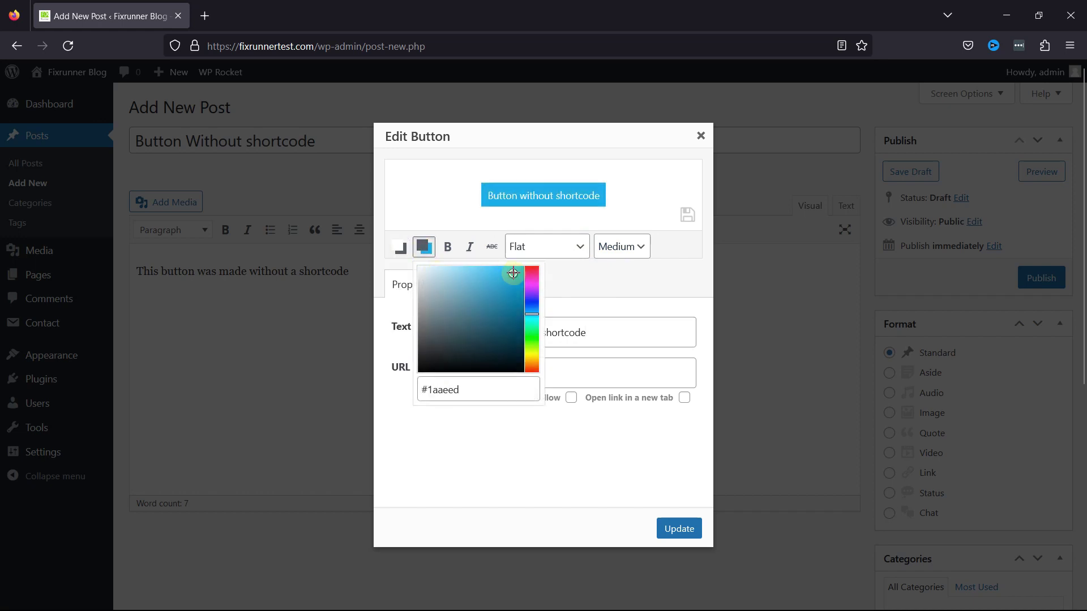
{"action": "left_click", "coordinate": [399, 247]}
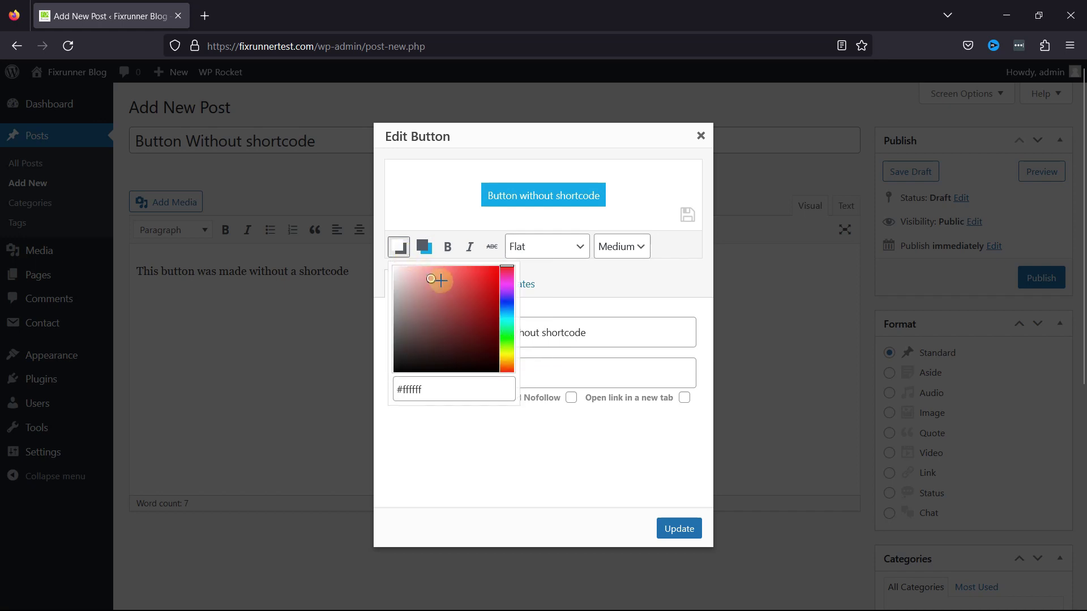
{"action": "mouse_move", "coordinate": [439, 279]}
{"action": "left_mouse_down"}
{"action": "mouse_move", "coordinate": [486, 266]}
{"action": "mouse_move", "coordinate": [473, 372]}
{"action": "left_mouse_up"}
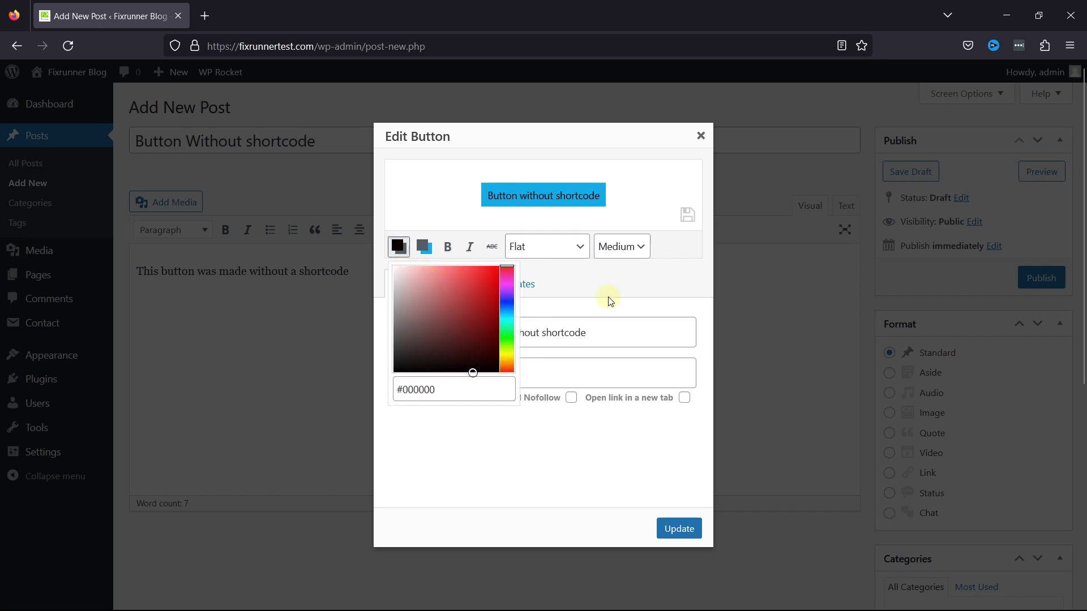
{"action": "left_click", "coordinate": [620, 284]}
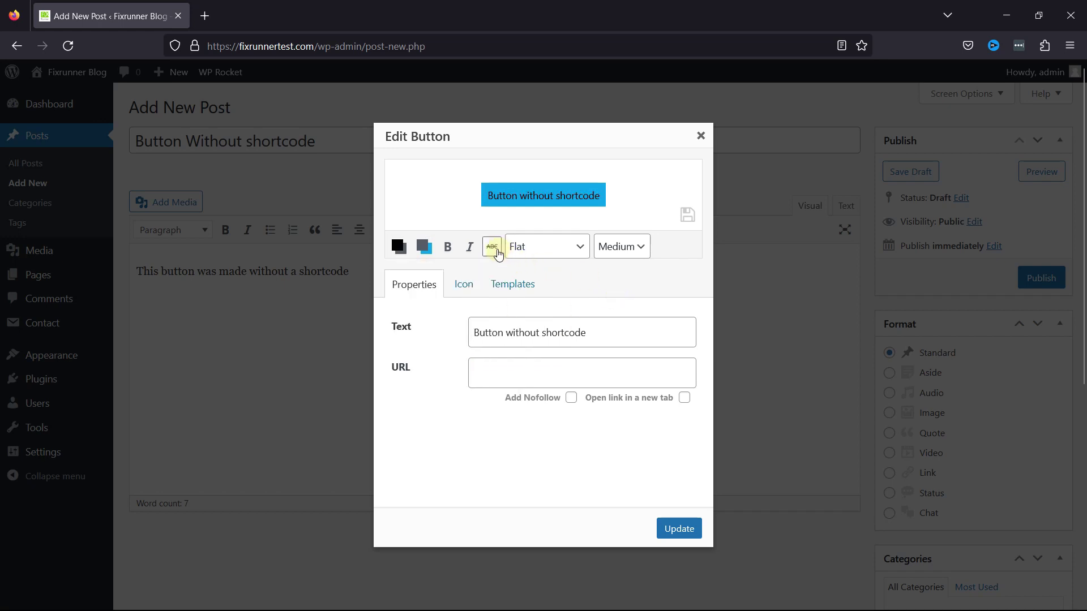
Make the button text italic and bold, with Glossy Rounded style at Extra Small size
{"action": "left_click", "coordinate": [477, 250]}
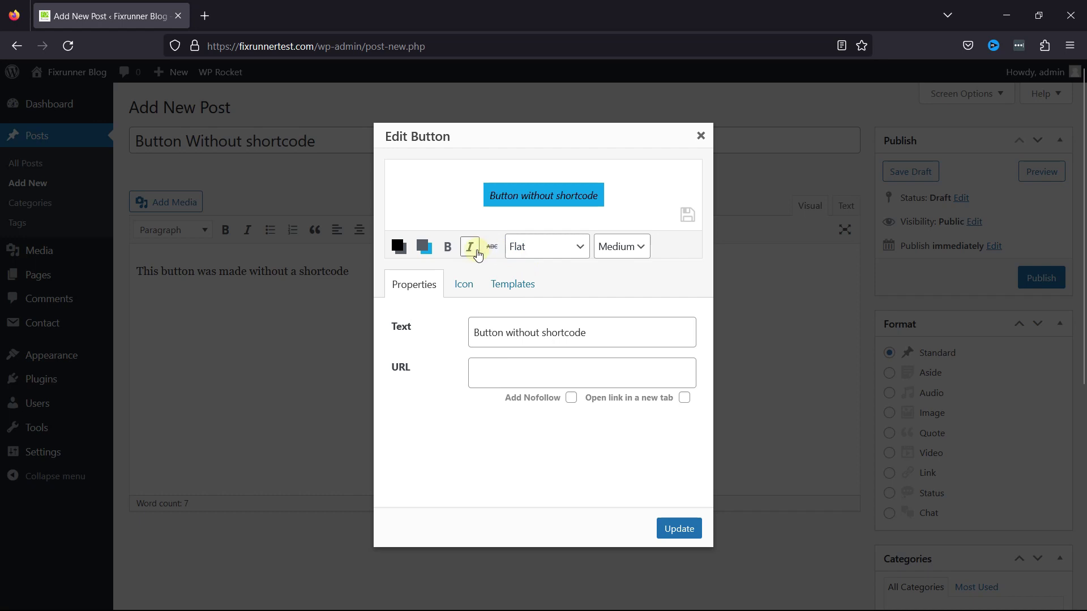
{"action": "left_click", "coordinate": [448, 248]}
{"action": "left_click", "coordinate": [581, 249]}
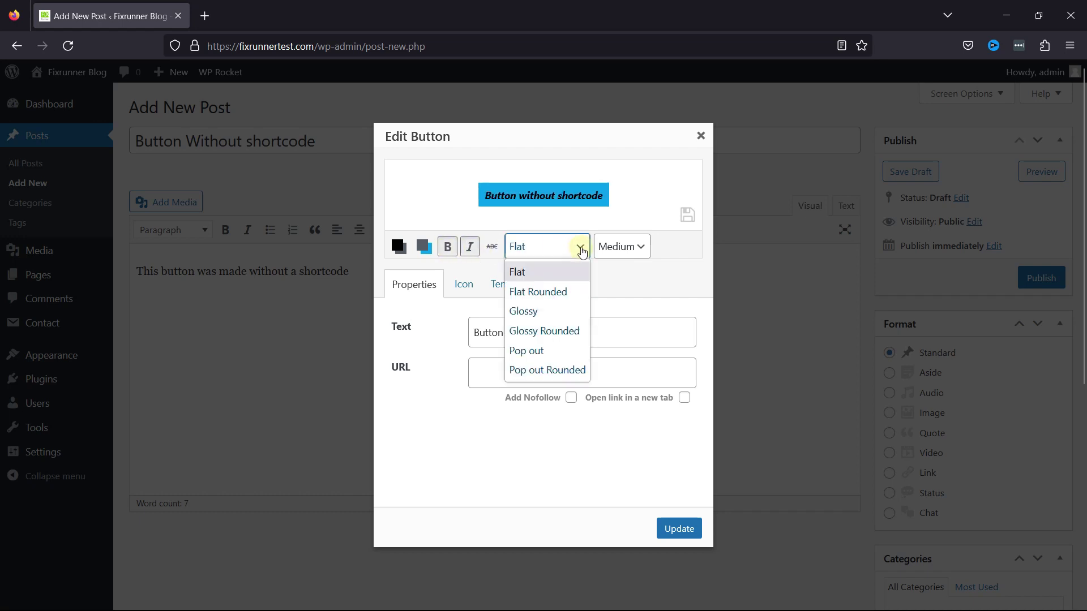
{"action": "left_click", "coordinate": [565, 291]}
{"action": "left_click", "coordinate": [588, 258]}
{"action": "left_click", "coordinate": [573, 333]}
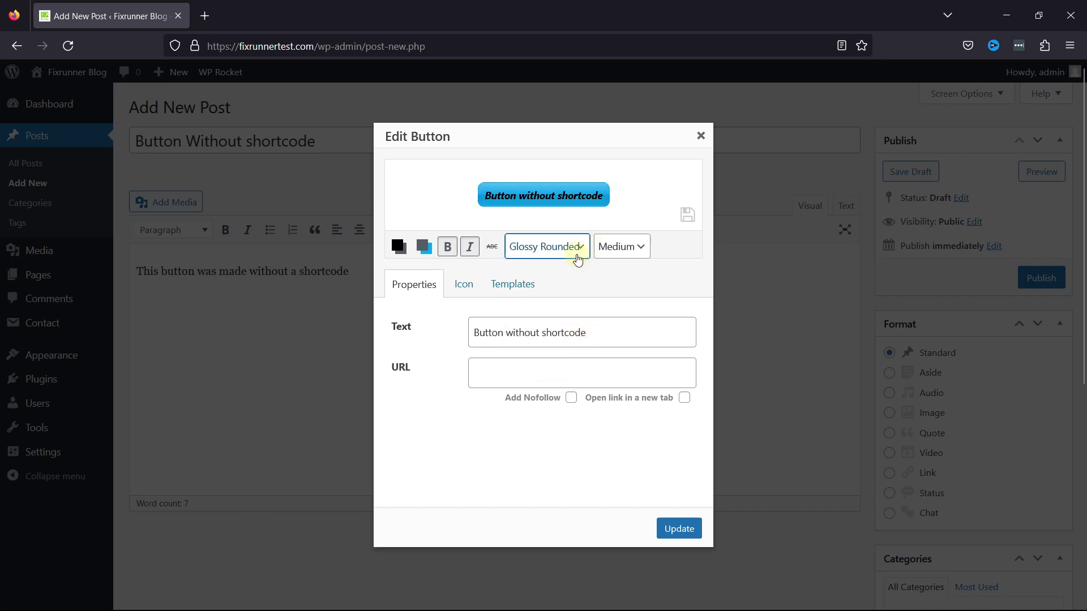
{"action": "left_click", "coordinate": [620, 247]}
{"action": "left_click", "coordinate": [625, 270]}
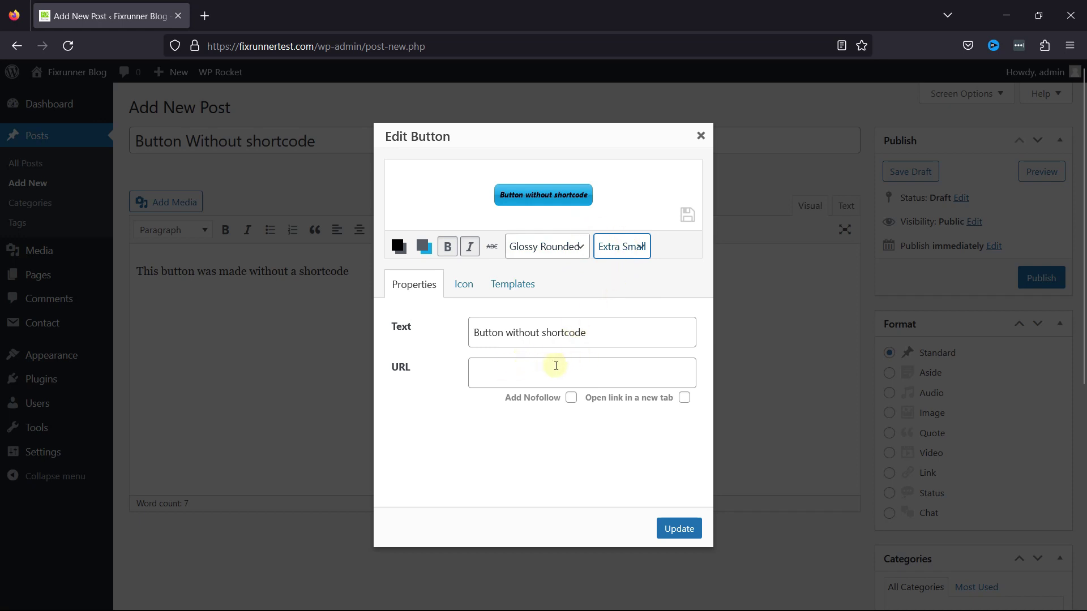
{"action": "left_click", "coordinate": [204, 16]}
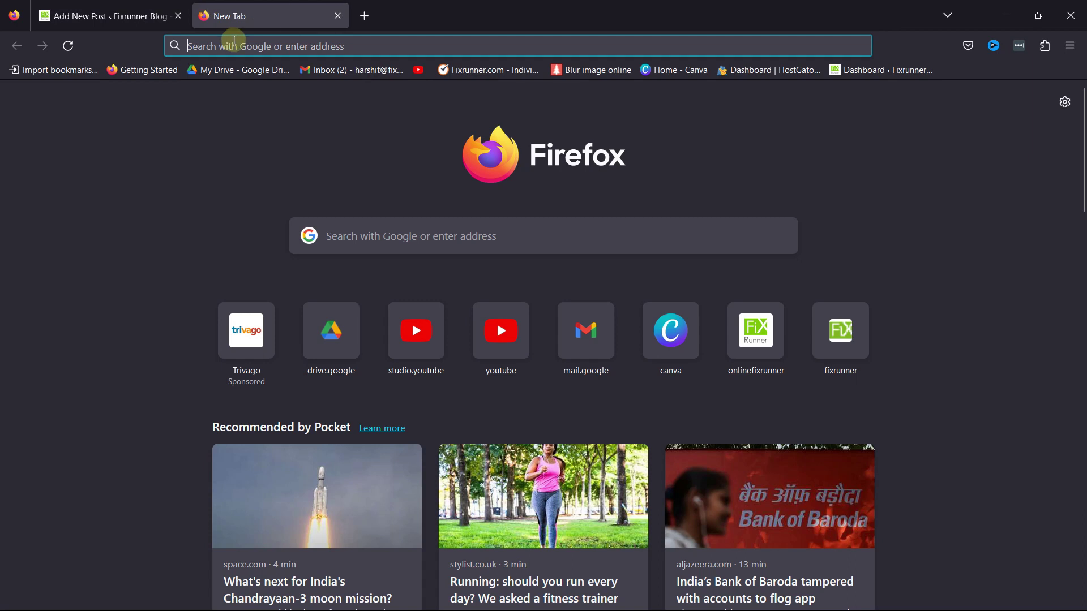
{"action": "type", "text": "fixrunner.timedoctor.com/"}
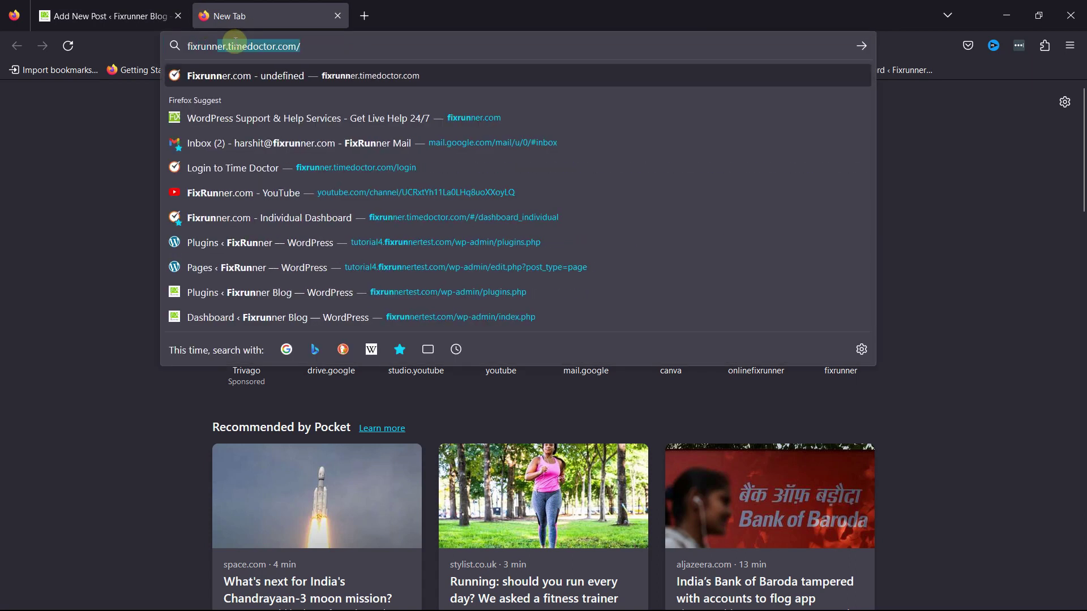
{"action": "left_click", "coordinate": [254, 262]}
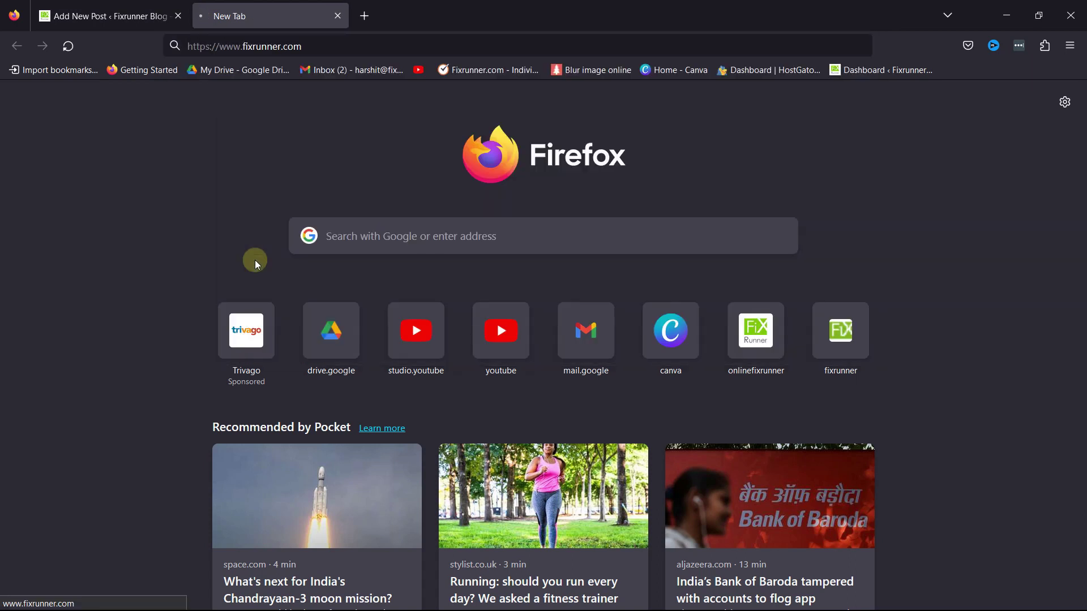
{"action": "left_click", "coordinate": [316, 41]}
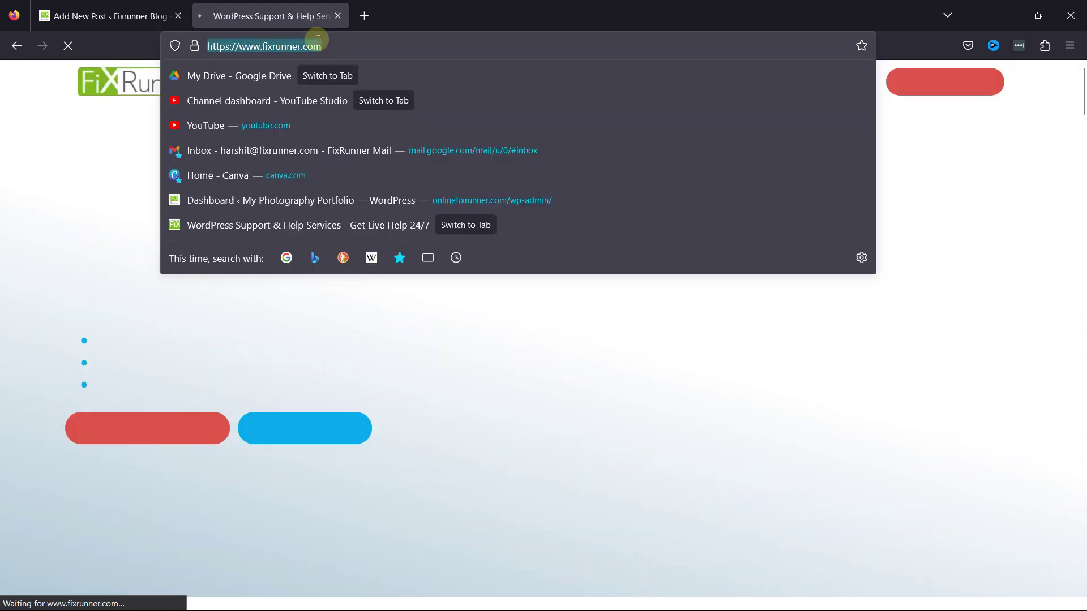
{"action": "key", "text": "ctrl+c"}
{"action": "left_click", "coordinate": [338, 16]}
{"action": "left_click", "coordinate": [501, 377]}
{"action": "key", "text": "ctrl+v"}
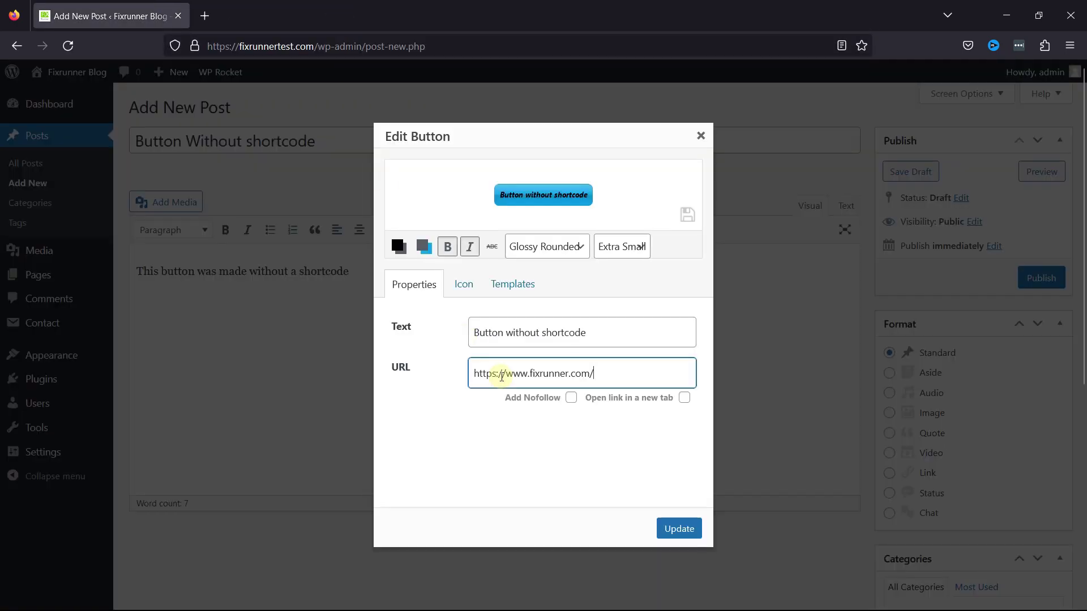
Have the button link open in a new tab and add a globe Dashicon before its label
{"action": "left_click", "coordinate": [684, 398]}
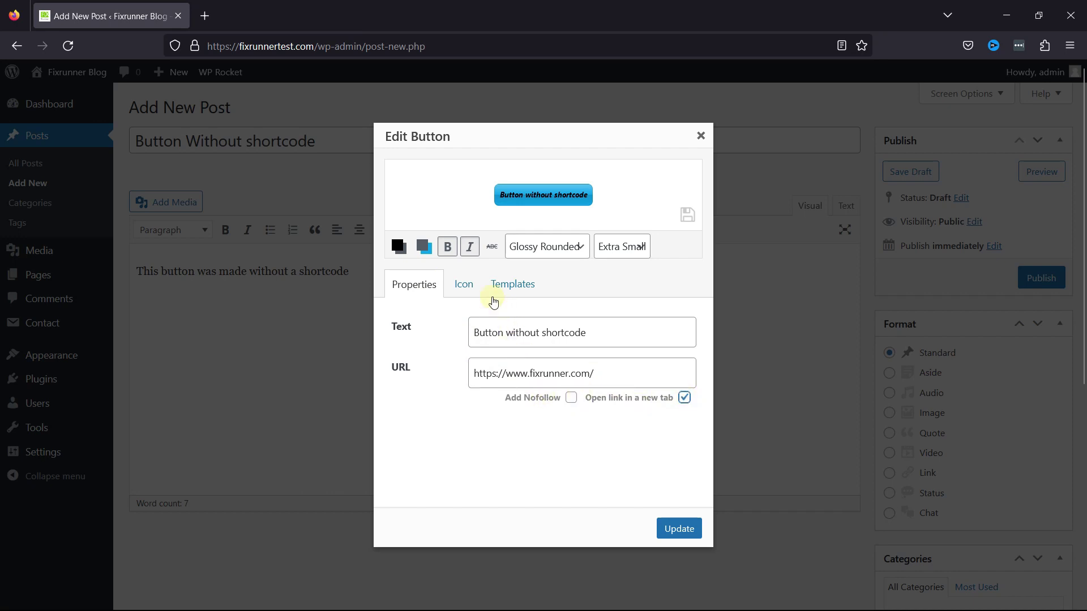
{"action": "left_click", "coordinate": [464, 295]}
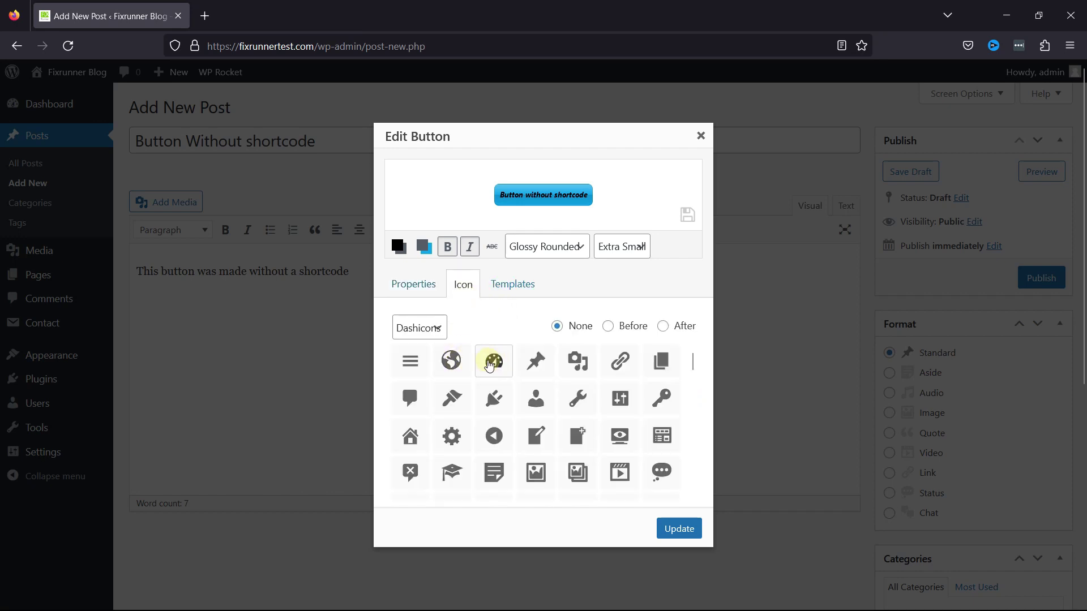
{"action": "left_click", "coordinate": [463, 364]}
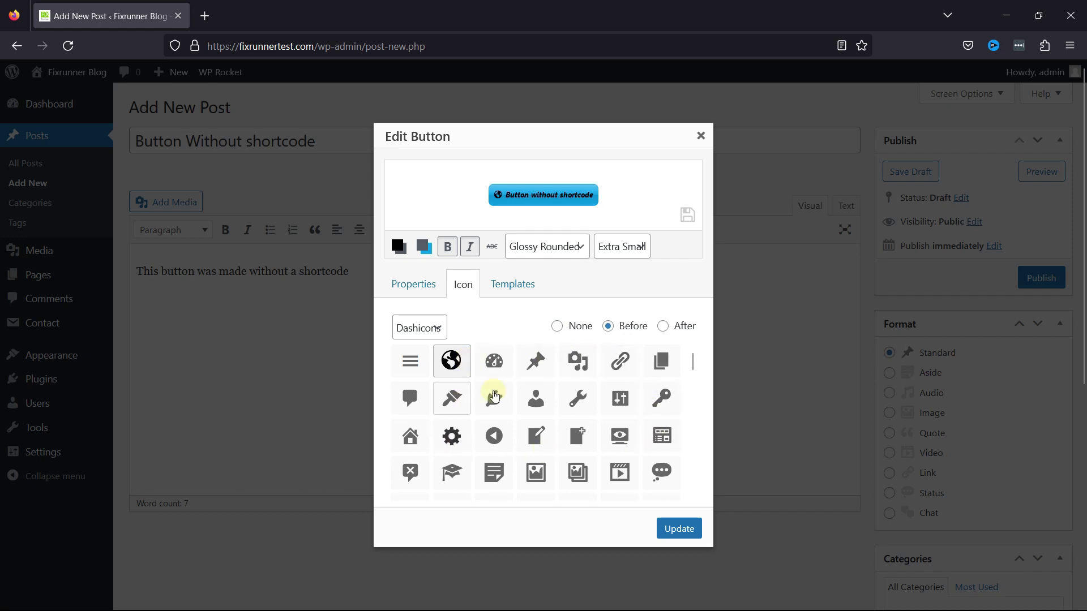
{"action": "left_click", "coordinate": [518, 284]}
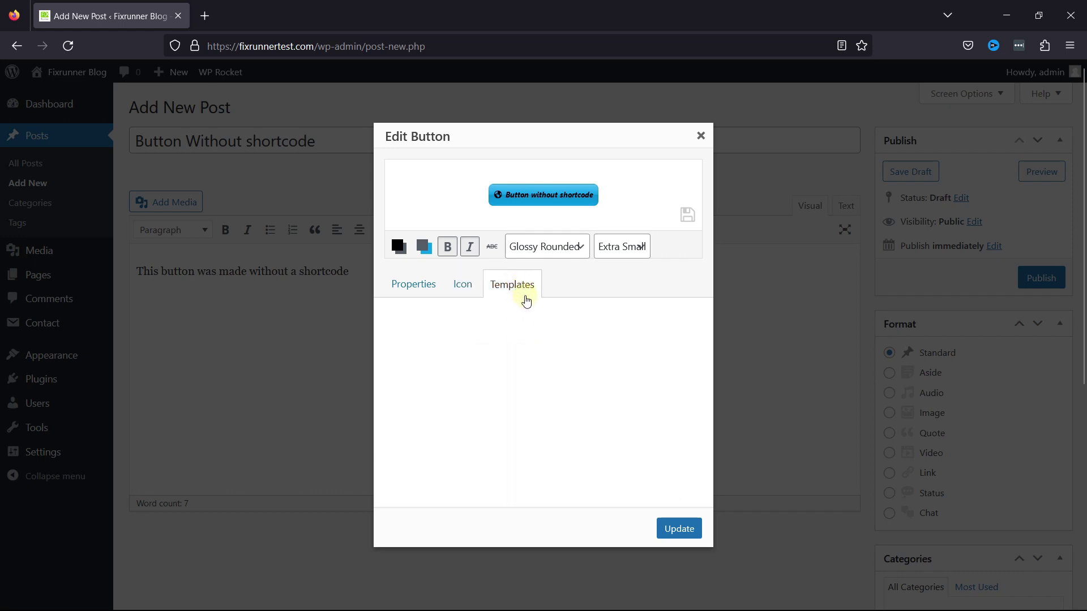
{"action": "left_click", "coordinate": [474, 291]}
{"action": "left_click", "coordinate": [434, 288]}
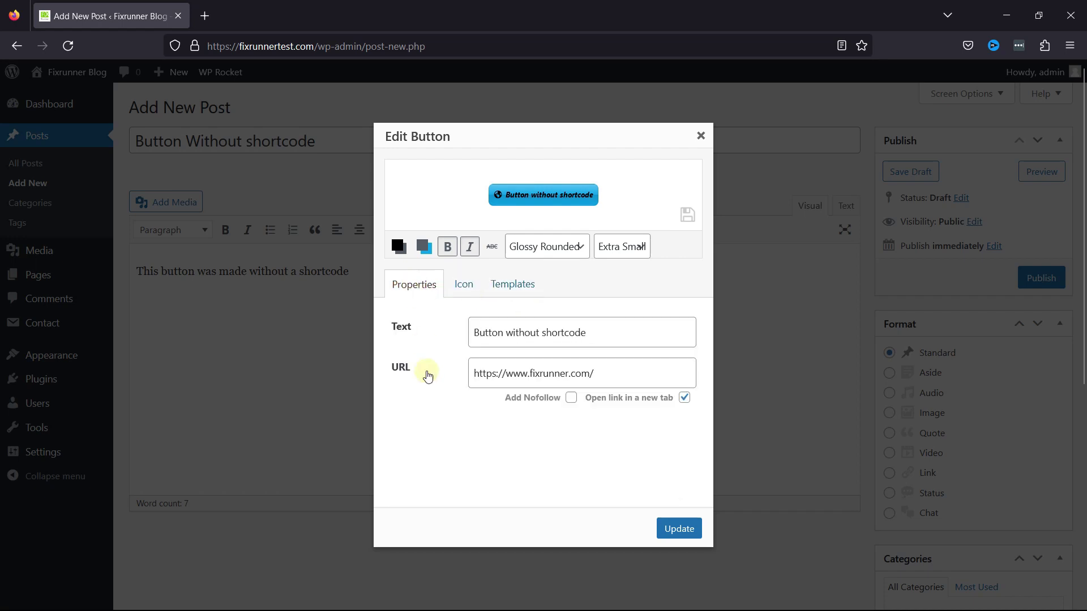
Insert the styled button, publish the post, and right-click its View post link
{"action": "left_click", "coordinate": [675, 529]}
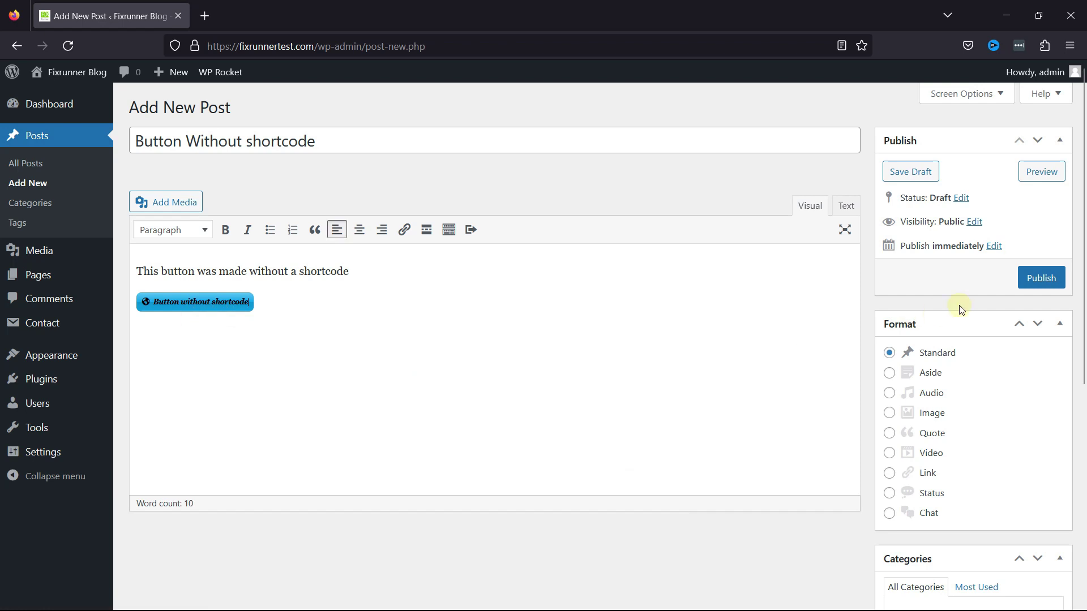
{"action": "left_click", "coordinate": [1029, 280]}
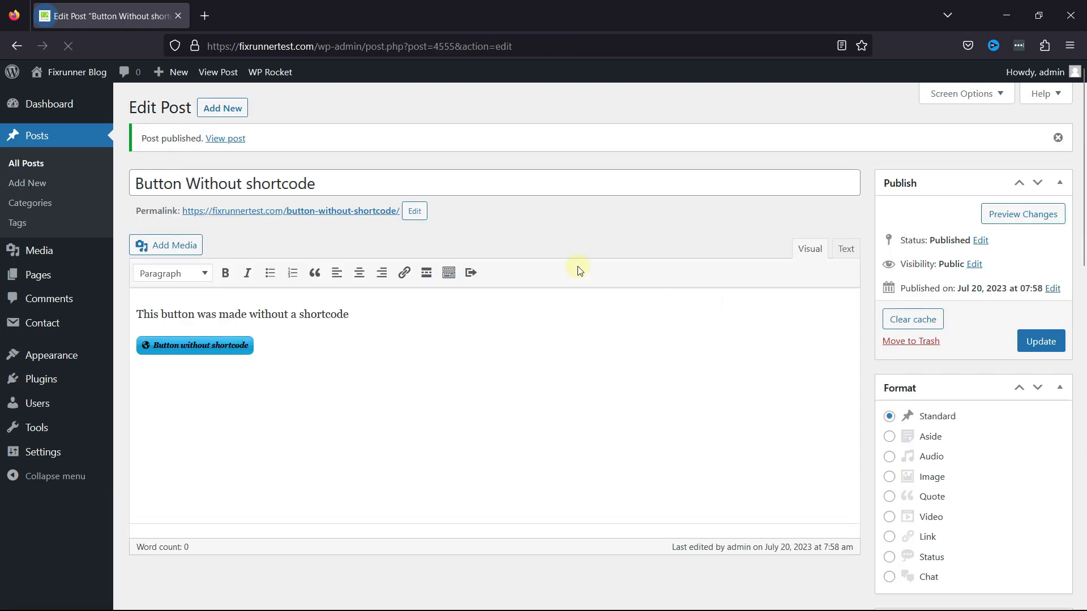
{"action": "right_click", "coordinate": [238, 139]}
Open the live post in a new tab and confirm its button opens fixrunner.com
{"action": "left_click", "coordinate": [243, 146]}
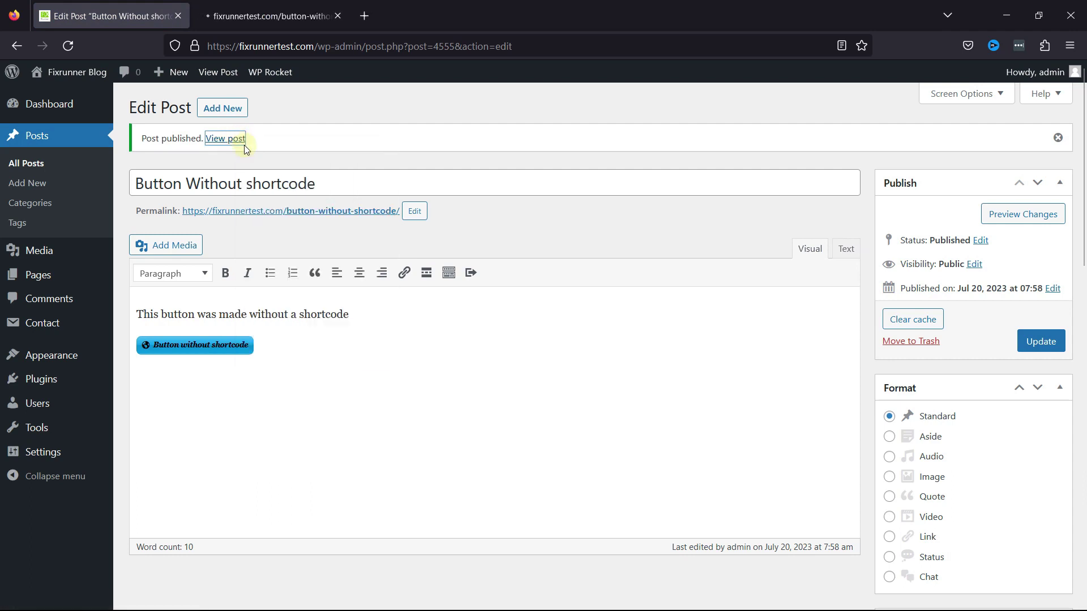
{"action": "left_click", "coordinate": [266, 24]}
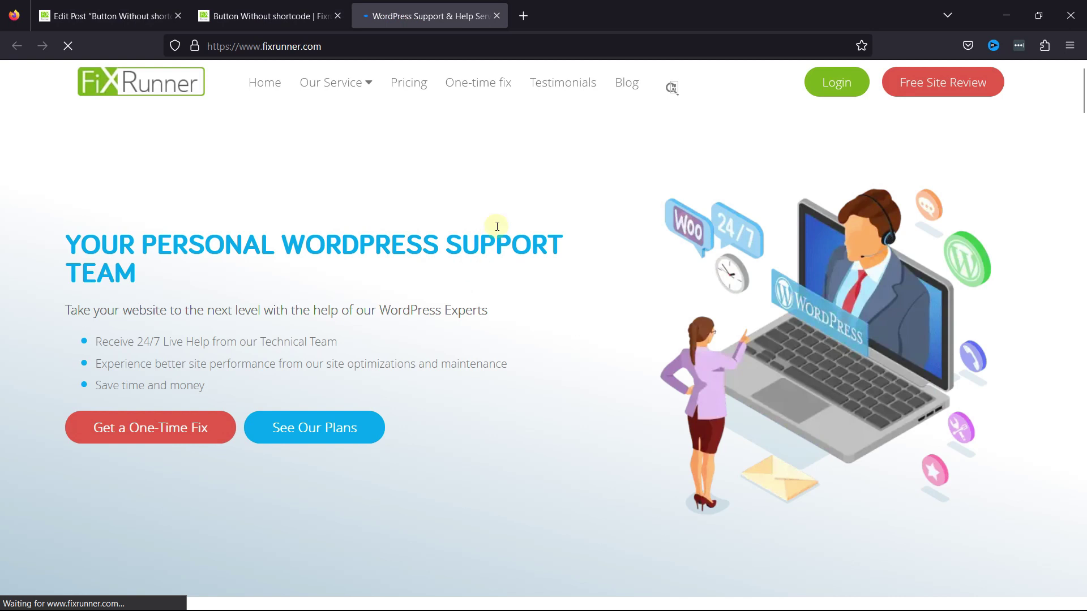
{"action": "left_click", "coordinate": [278, 22]}
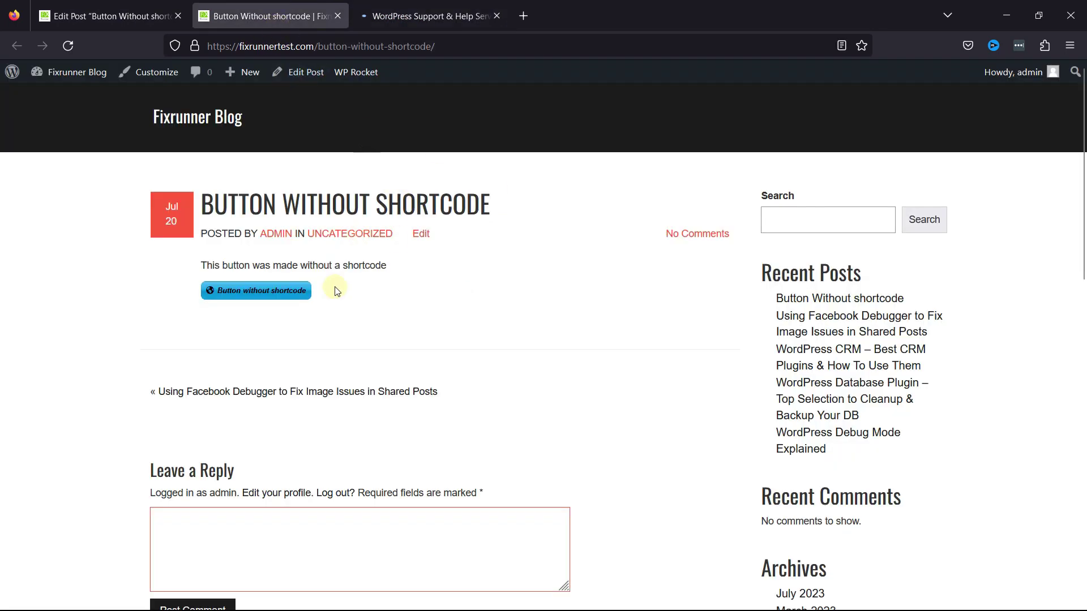